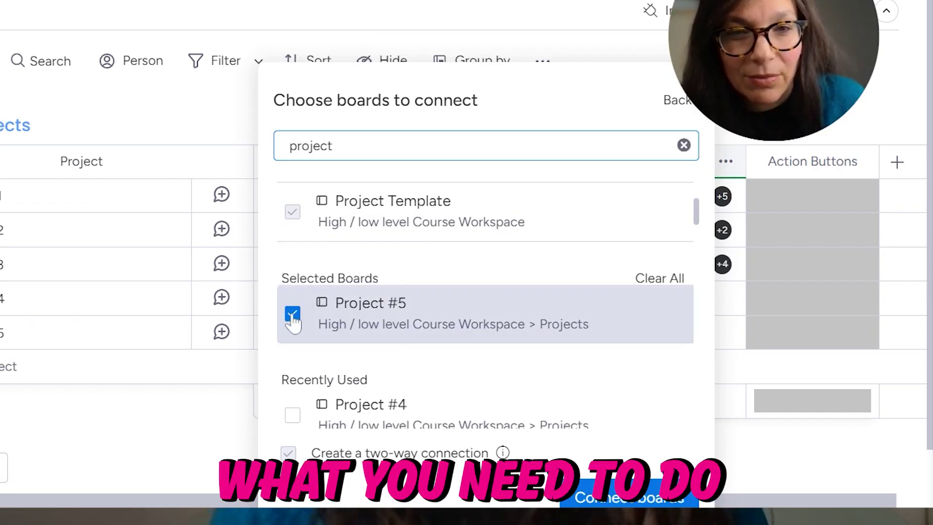
# Step: Tick Project #4 in the boards-to-connect list alongside Project #5
pyautogui.scroll(-2, 301, 335)
pyautogui.click(293, 311)
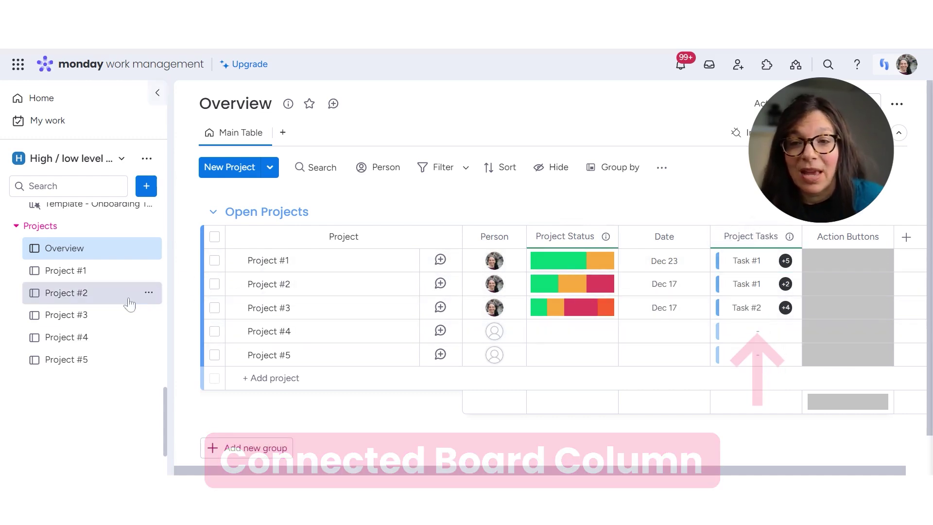
pyautogui.click(102, 341)
pyautogui.click(92, 367)
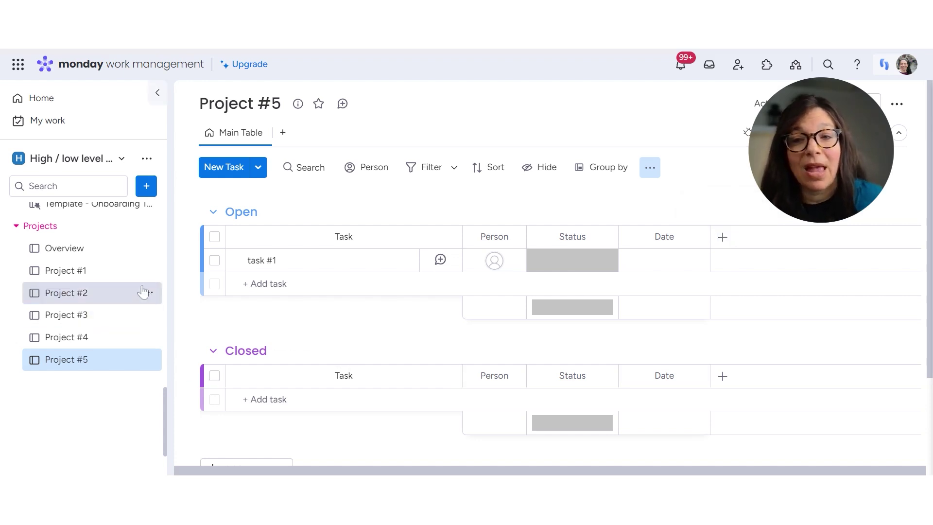
pyautogui.click(71, 254)
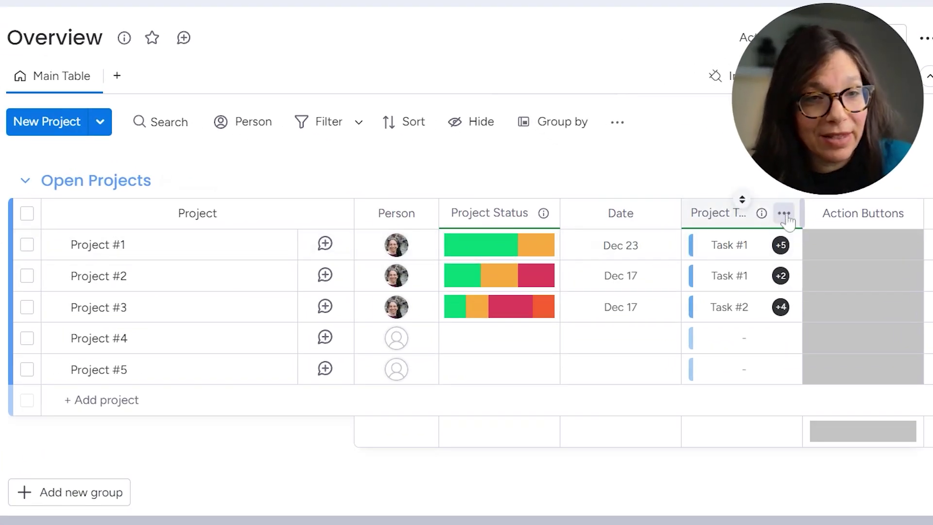
# Step: Open the connected-boards settings of the Overview's Project Tasks column
pyautogui.click(784, 213)
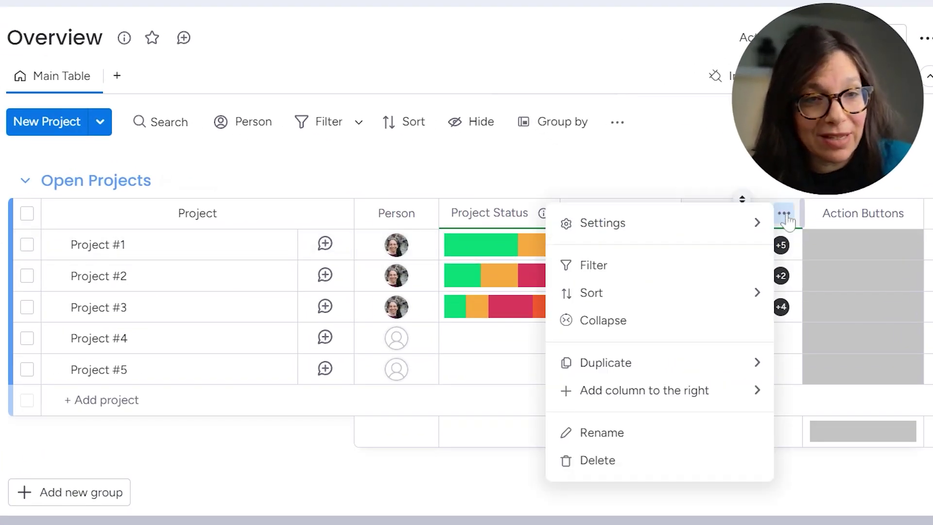
pyautogui.moveTo(667, 224)
pyautogui.click(469, 233)
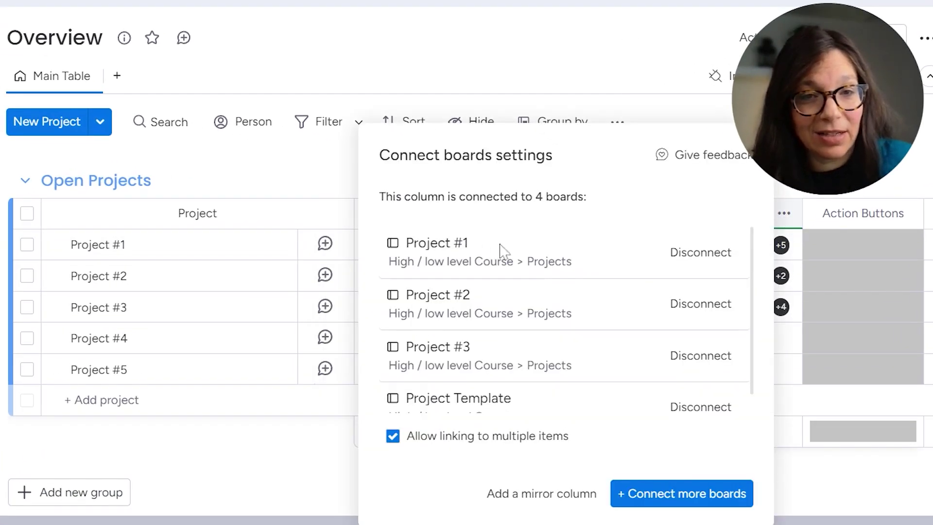
pyautogui.scroll(-1, 566, 266)
pyautogui.scroll(1, 554, 308)
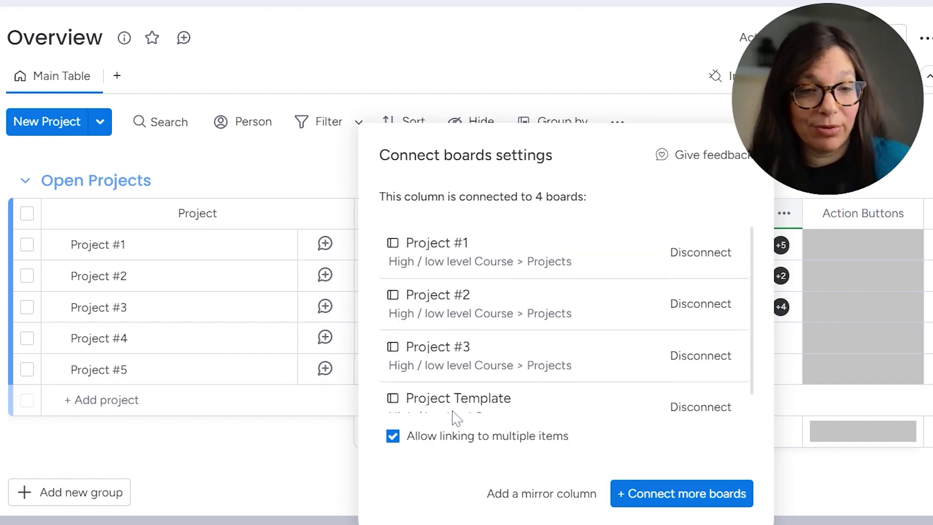
# Step: Search 'pr' and connect the Project #5 and Project #4 boards to the column
pyautogui.click(659, 495)
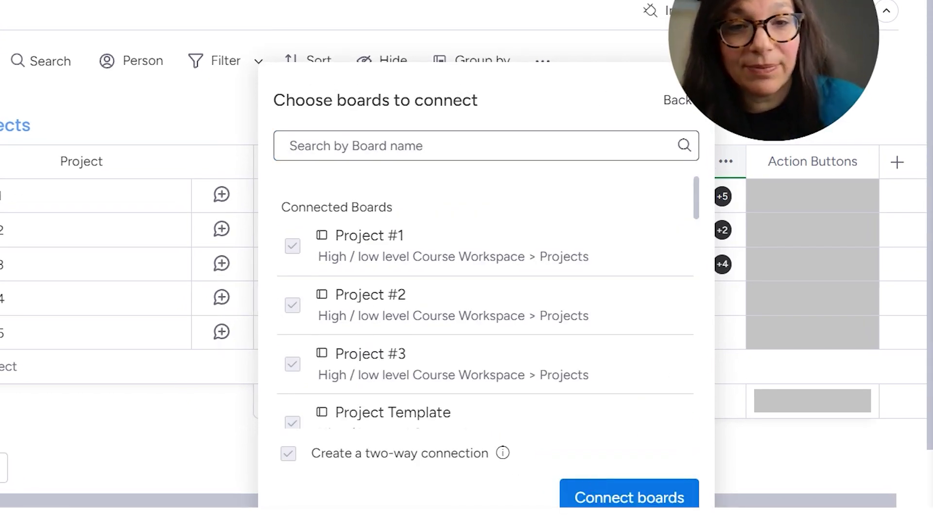
pyautogui.write('project')
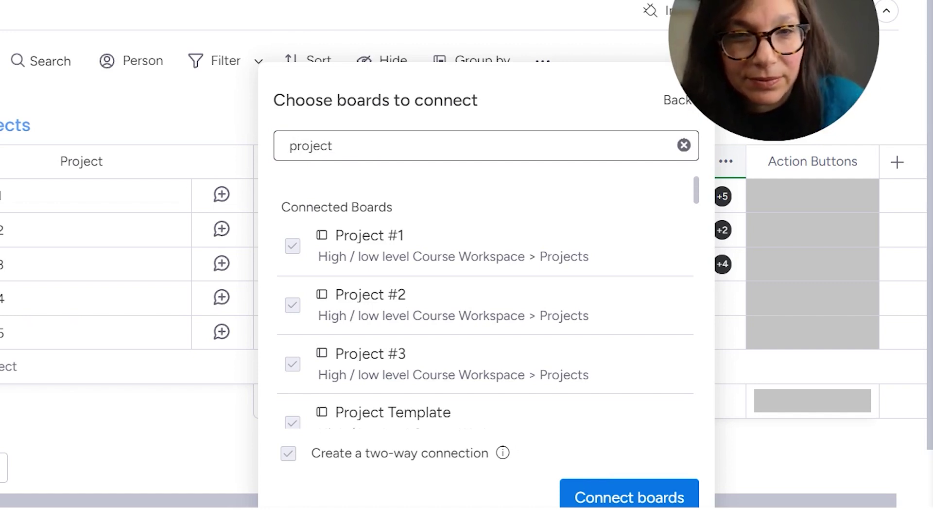
pyautogui.scroll(-5, 392, 291)
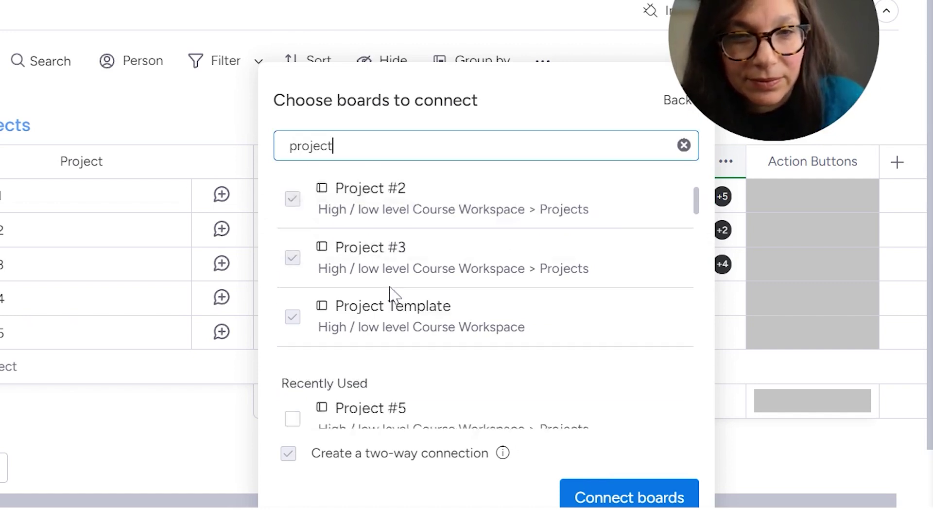
pyautogui.click(293, 317)
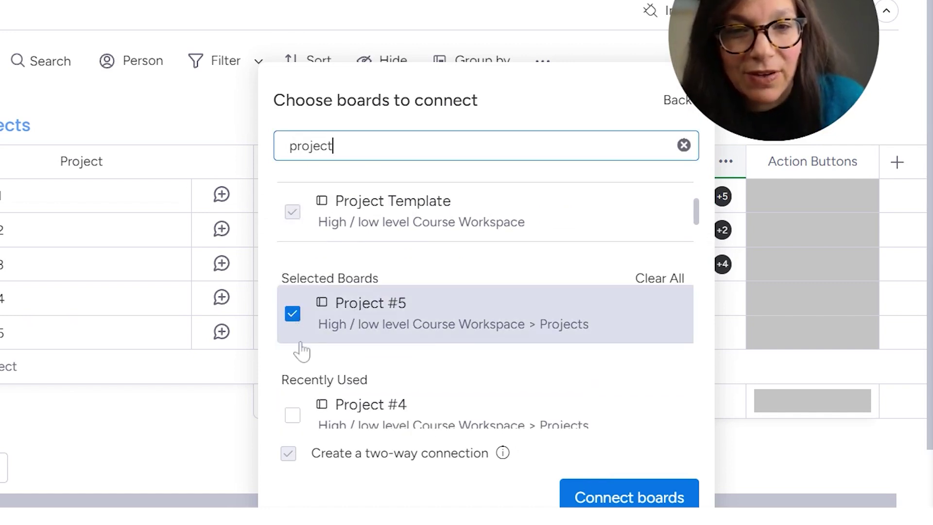
pyautogui.scroll(-2, 304, 350)
pyautogui.click(294, 316)
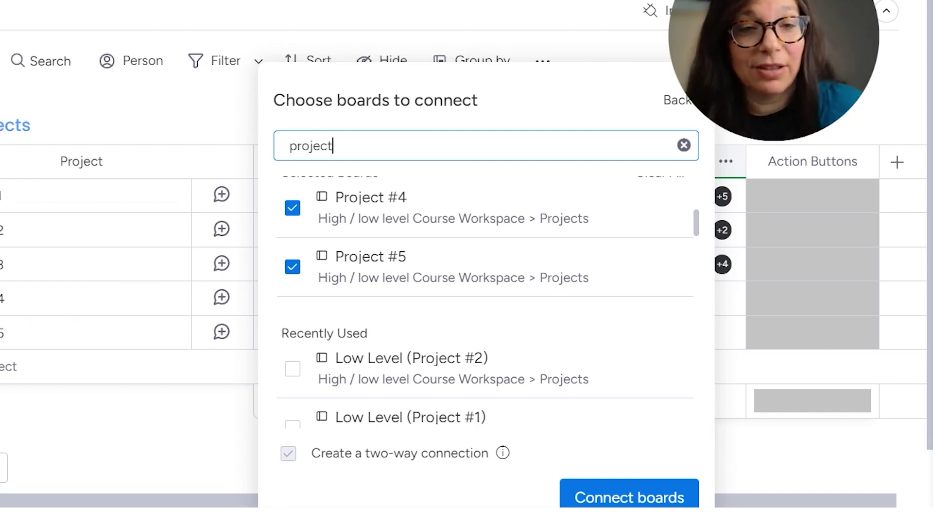
pyautogui.click(592, 495)
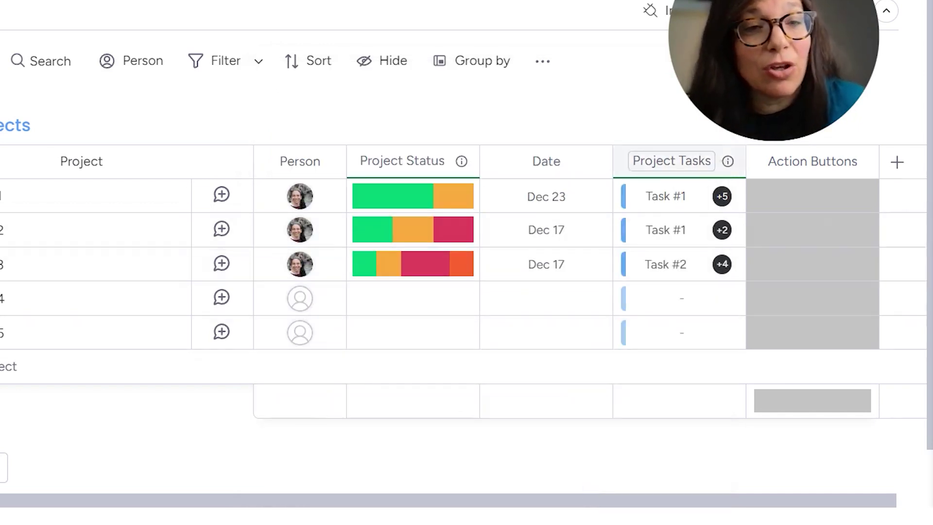
# Step: Review the column's settings to confirm Project #4 and #5 among its six connected boards
pyautogui.click(727, 164)
pyautogui.moveTo(534, 170)
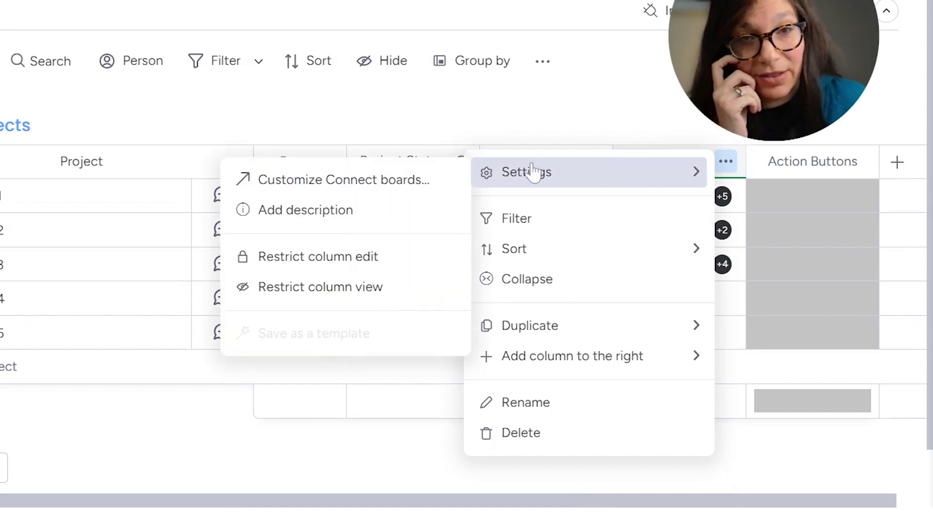
pyautogui.click(392, 189)
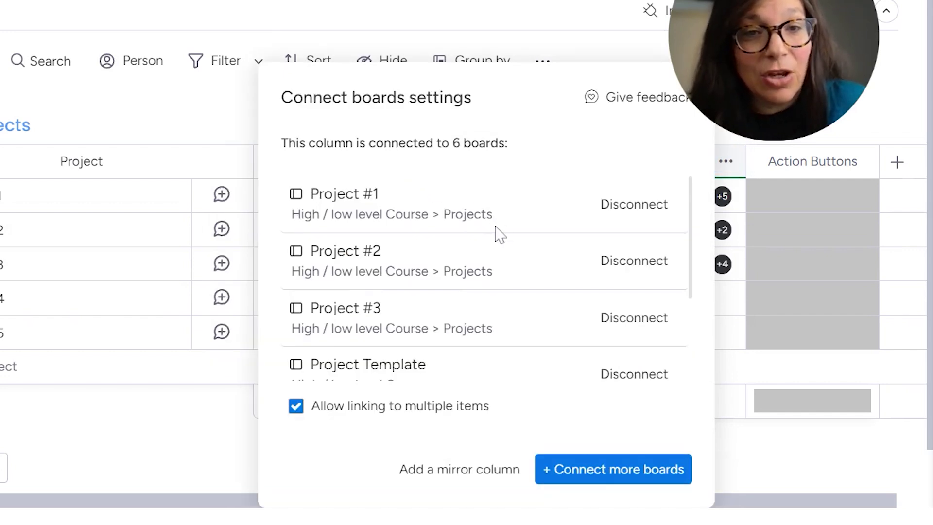
pyautogui.scroll(-3, 499, 235)
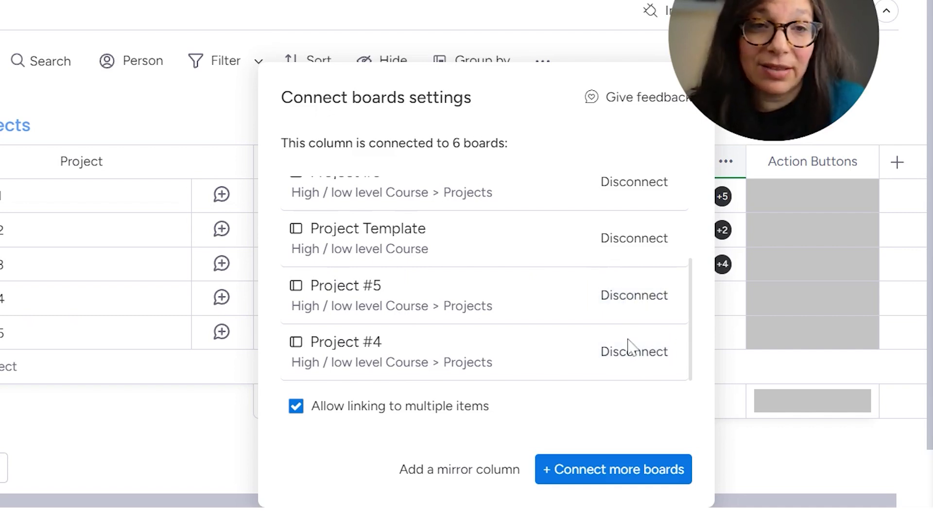
# Step: On the Project #5 board, link task #1 to Overview's Project #5 item and mark it Working on it
pyautogui.press('Escape')
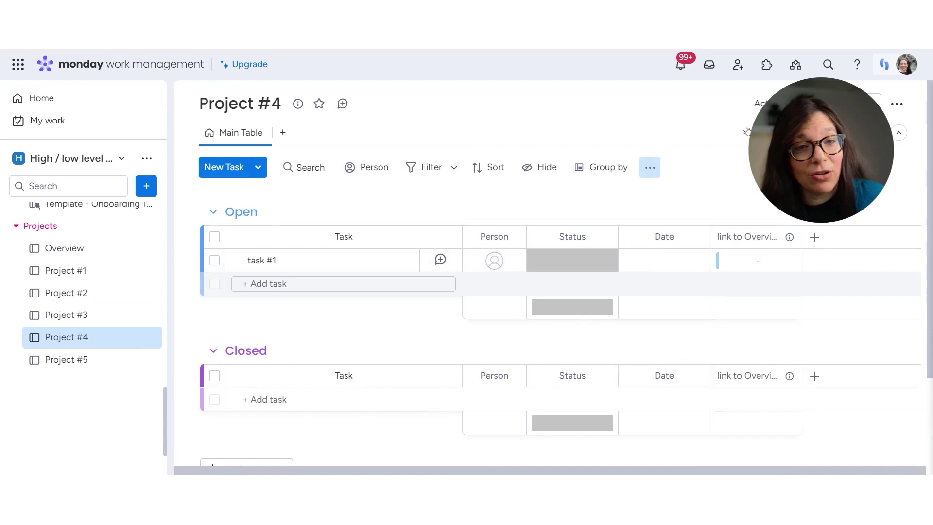
pyautogui.click(65, 363)
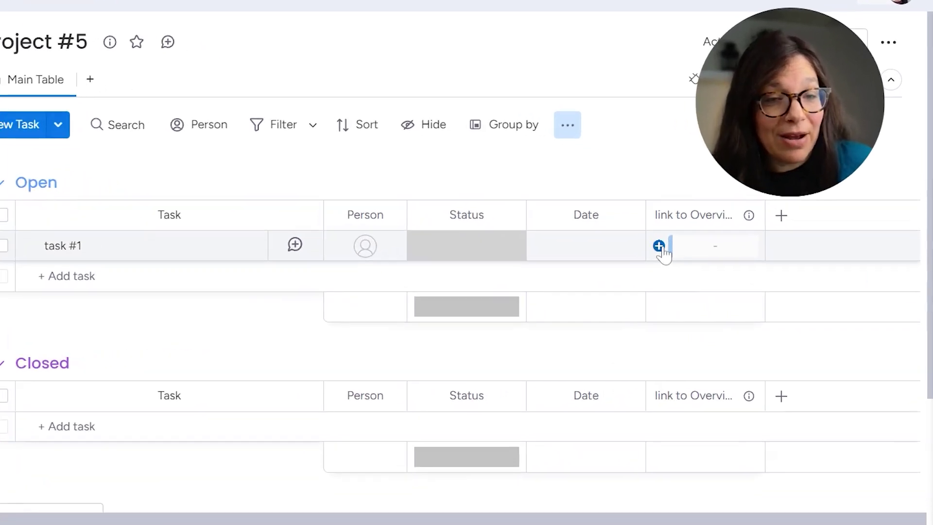
pyautogui.click(721, 261)
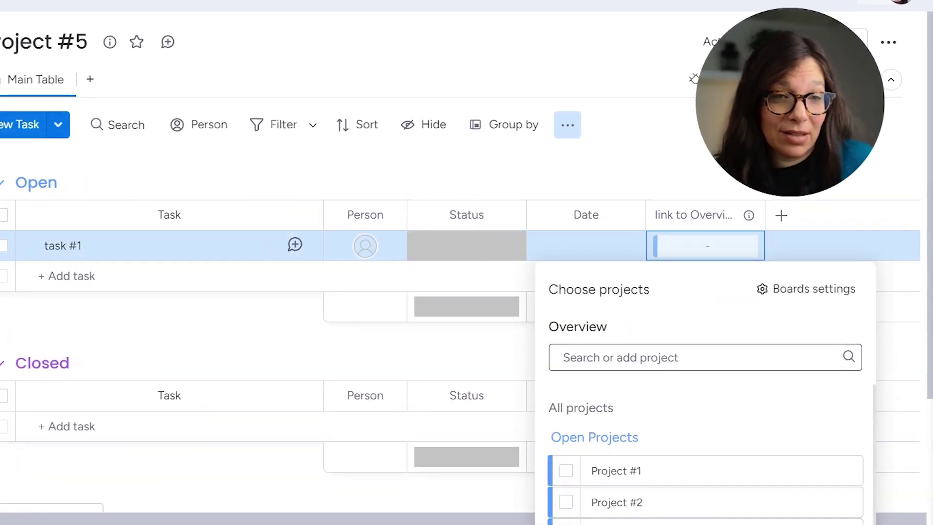
pyautogui.scroll(-1, 664, 466)
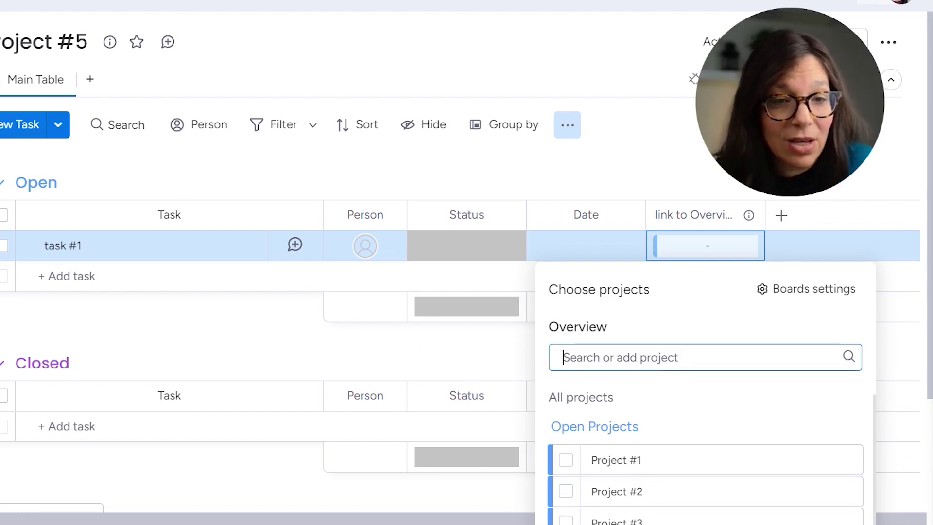
pyautogui.write('pro')
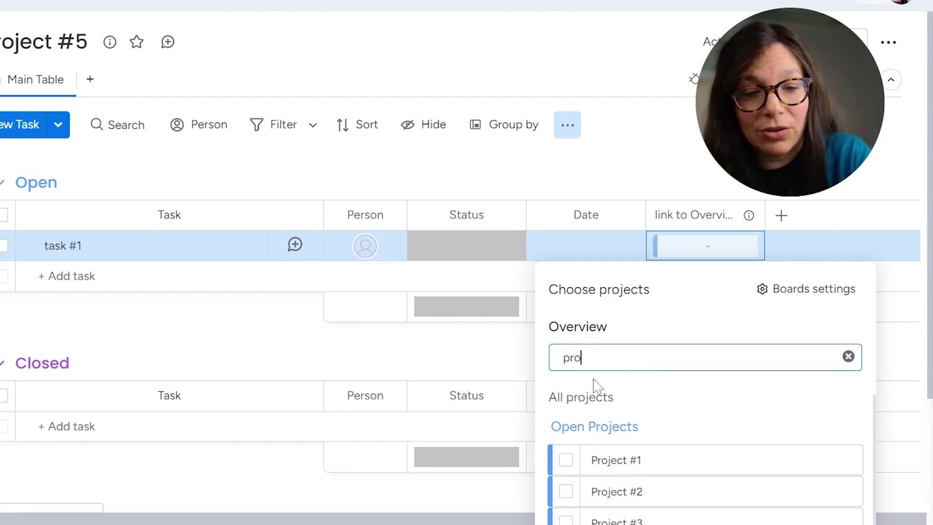
pyautogui.write('ject #5')
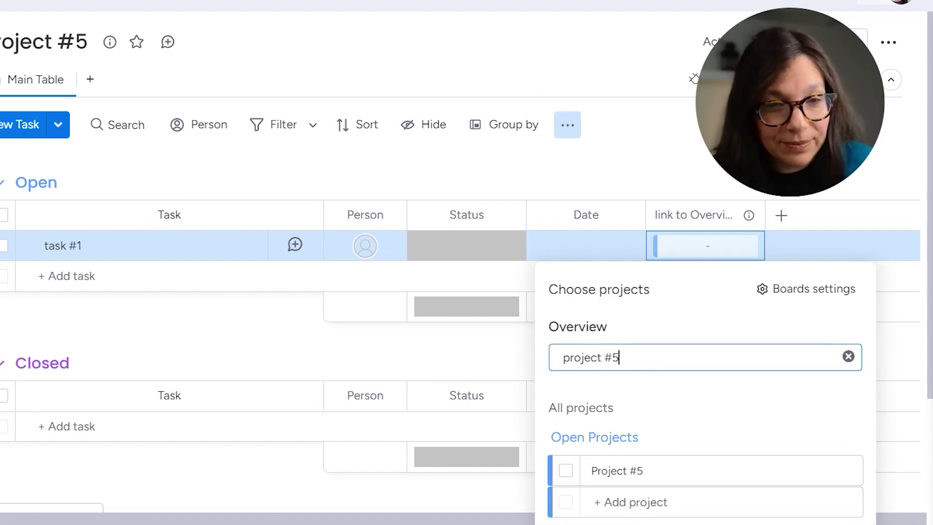
pyautogui.click(566, 471)
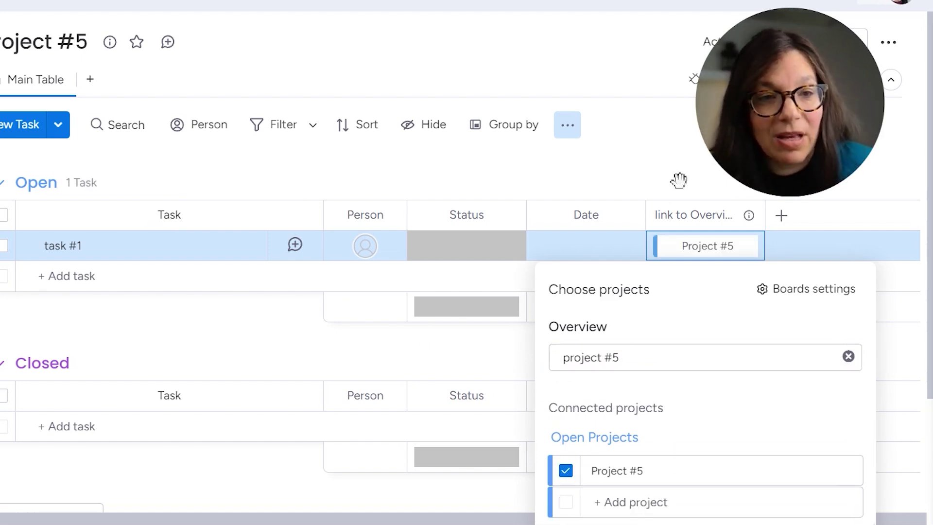
pyautogui.click(474, 255)
pyautogui.click(467, 301)
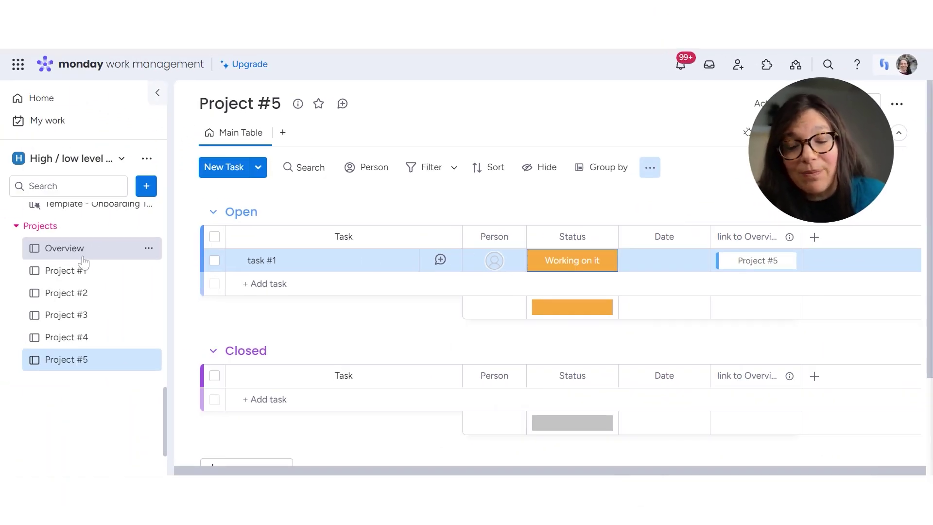
# Step: Switch to the Overview board from the sidebar's Projects list
pyautogui.click(73, 251)
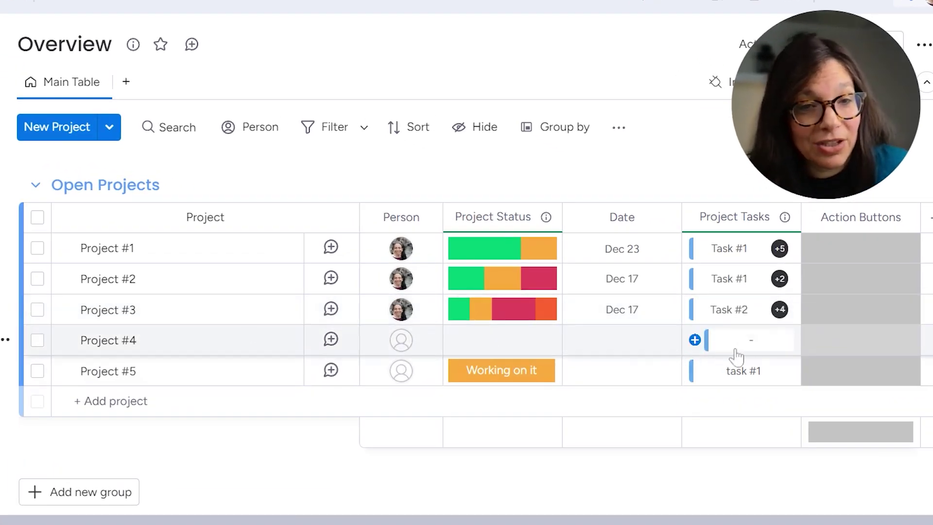
# Step: Link task #1 from the Project #4 board to Project #4's Project Tasks cell
pyautogui.click(695, 340)
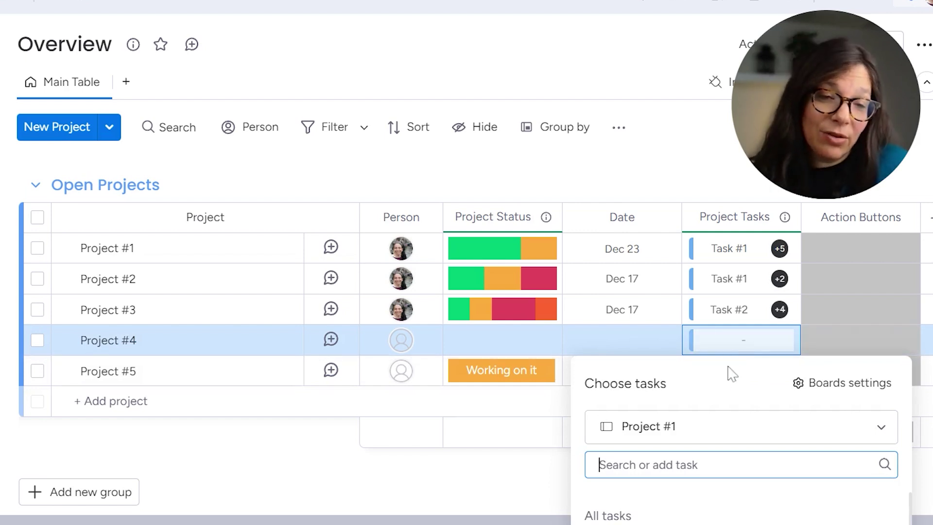
pyautogui.click(706, 430)
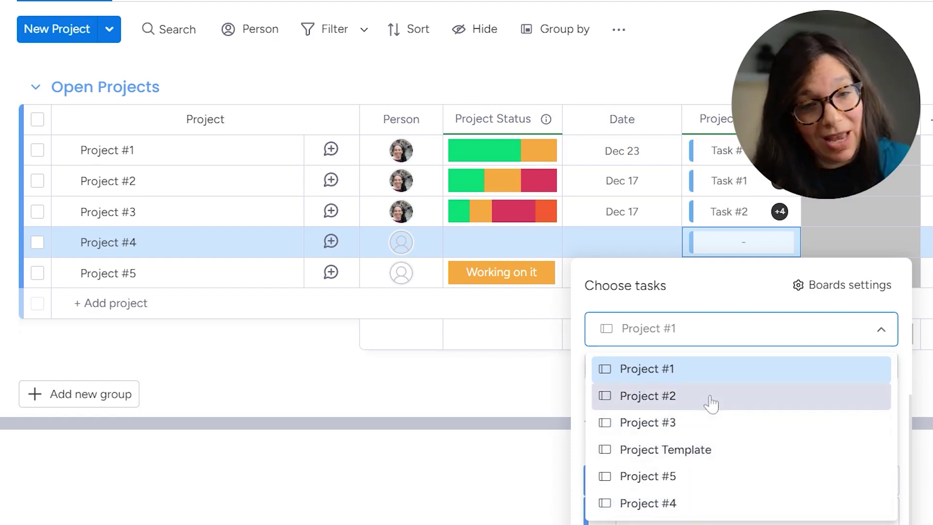
pyautogui.click(681, 506)
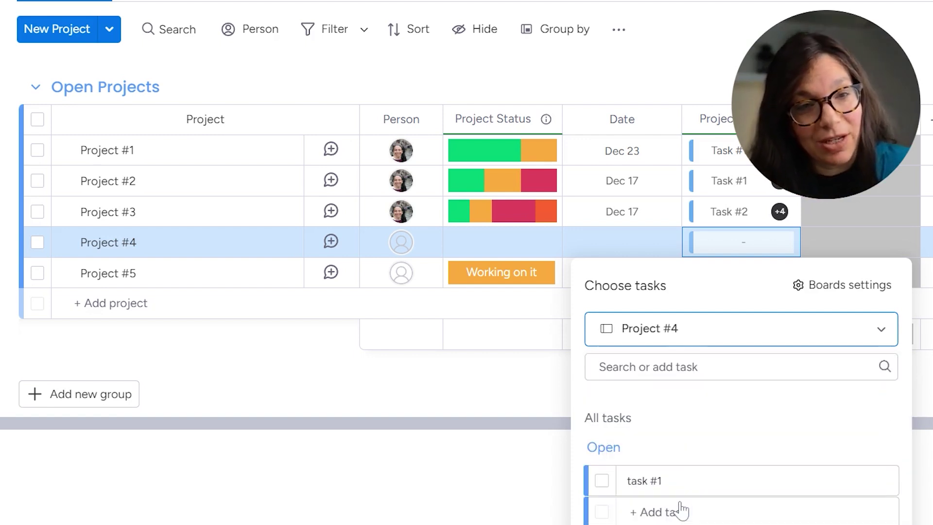
pyautogui.click(602, 482)
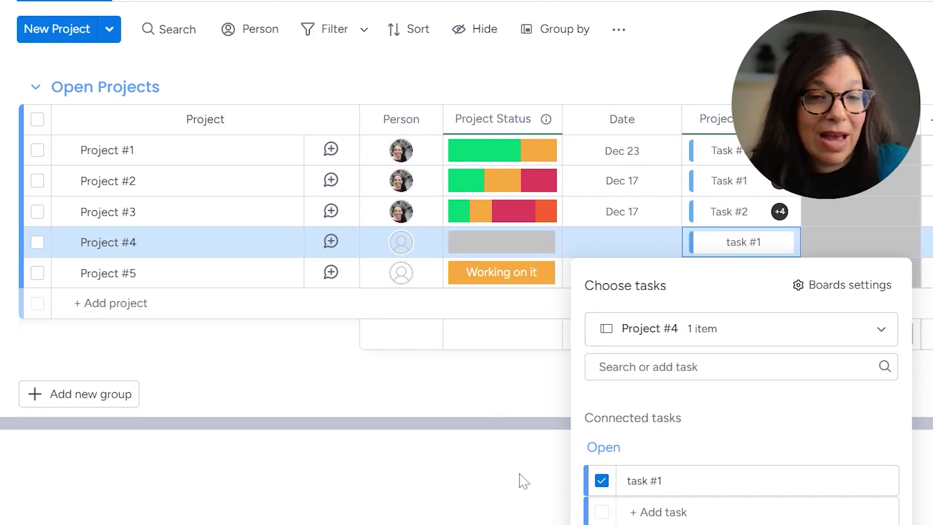
# Step: Set task #1's status to Done from its item card
pyautogui.click(750, 247)
pyautogui.click(407, 290)
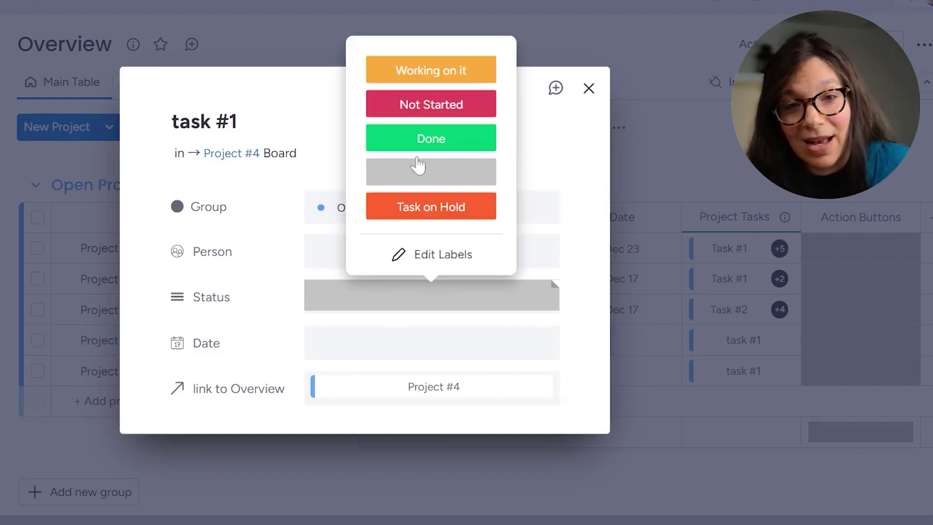
pyautogui.click(438, 140)
pyautogui.click(676, 76)
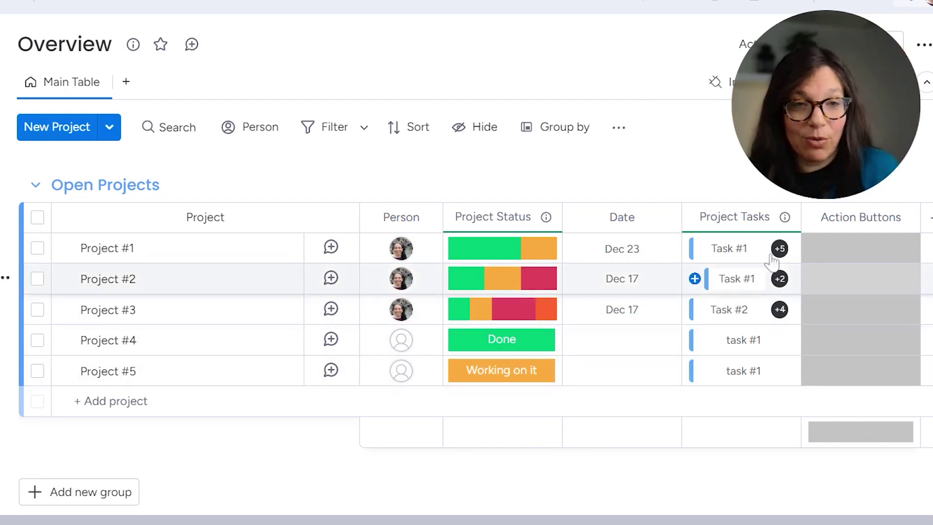
# Step: Open the Project Tasks column's Connect boards settings and its Connect more boards picker
pyautogui.click(783, 218)
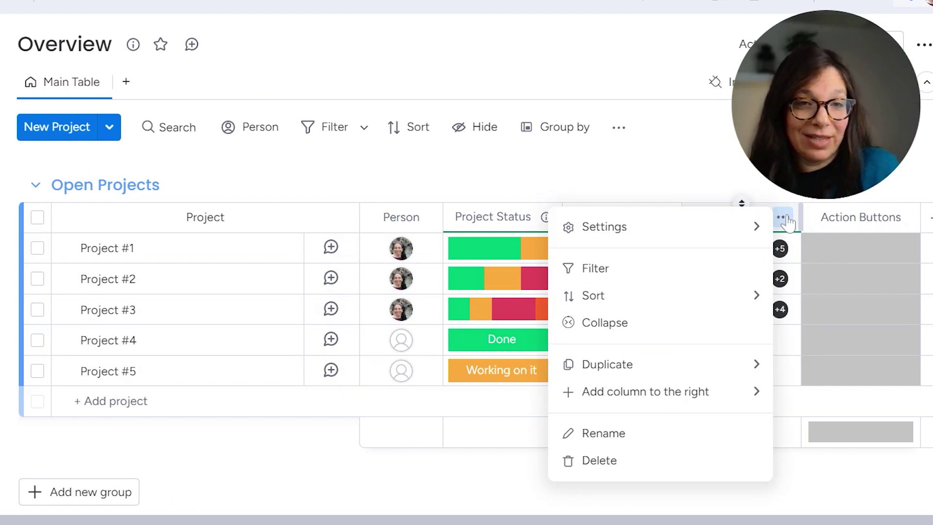
pyautogui.moveTo(708, 229)
pyautogui.click(481, 234)
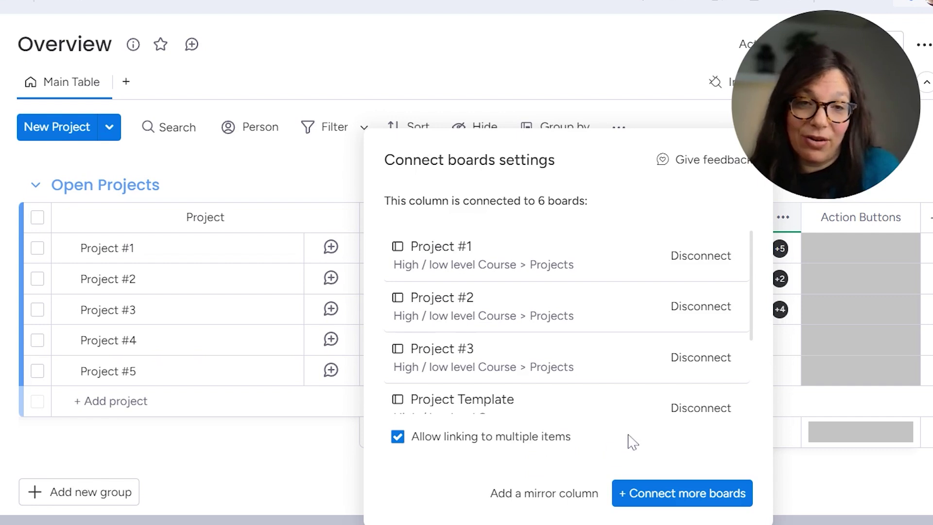
pyautogui.click(662, 496)
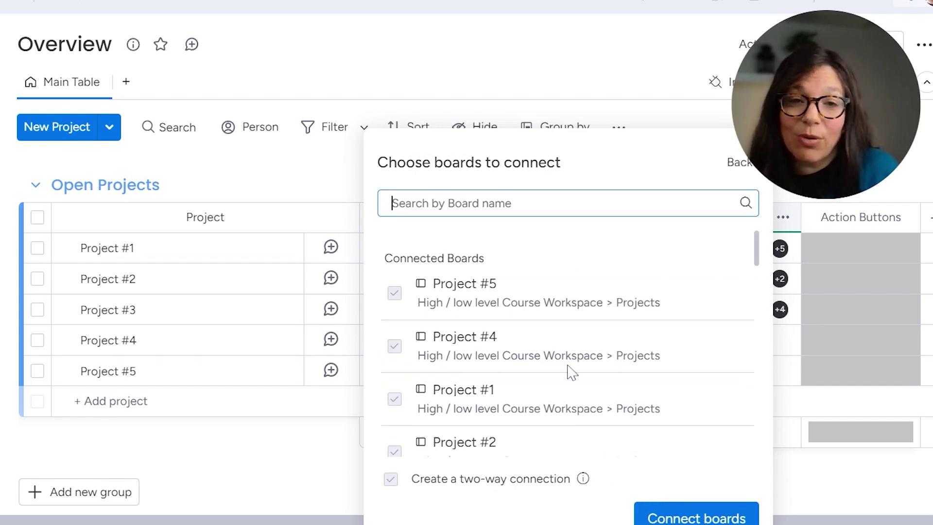